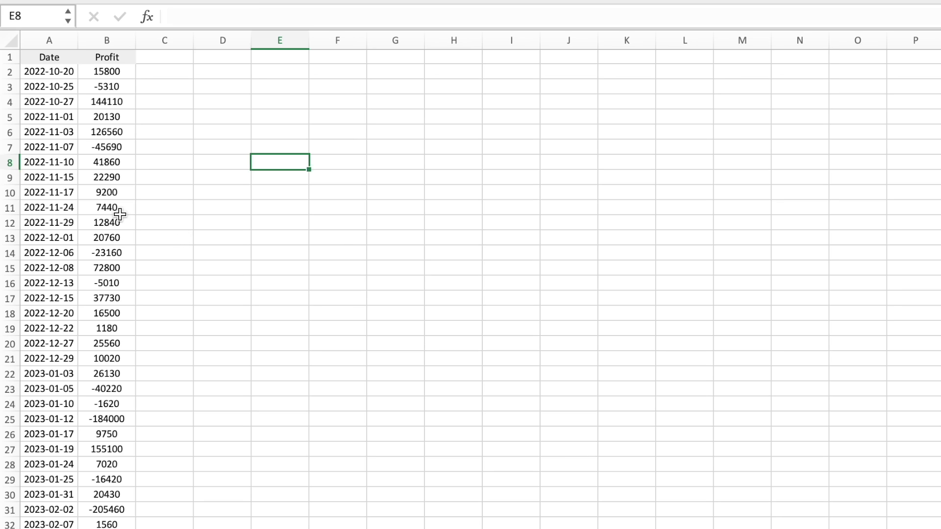
Step: Check the =SUM(B2:B104) and =MIN(C2:C104) summary formulas and the full date range
{"action": "left_click", "coordinate": [59, 71]}
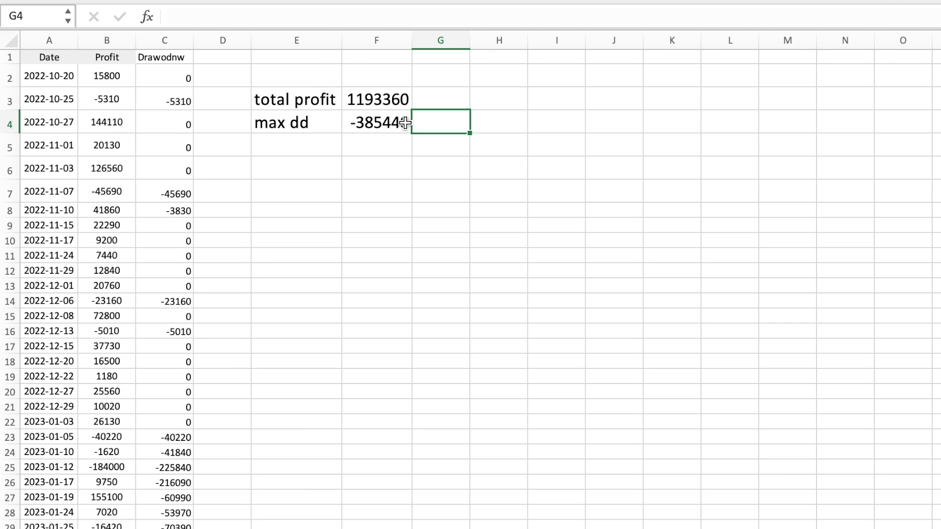
{"action": "left_click", "coordinate": [377, 96]}
{"action": "left_click", "coordinate": [386, 125]}
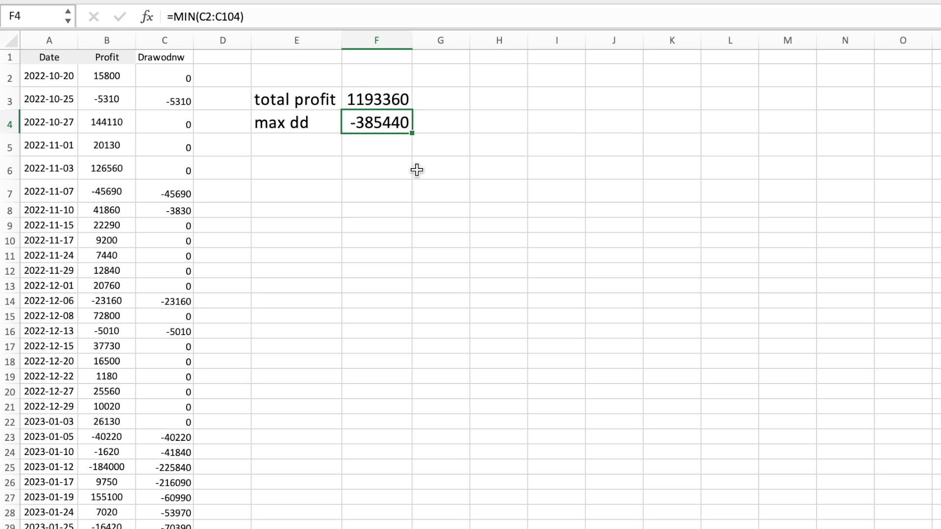
{"action": "left_click", "coordinate": [65, 82]}
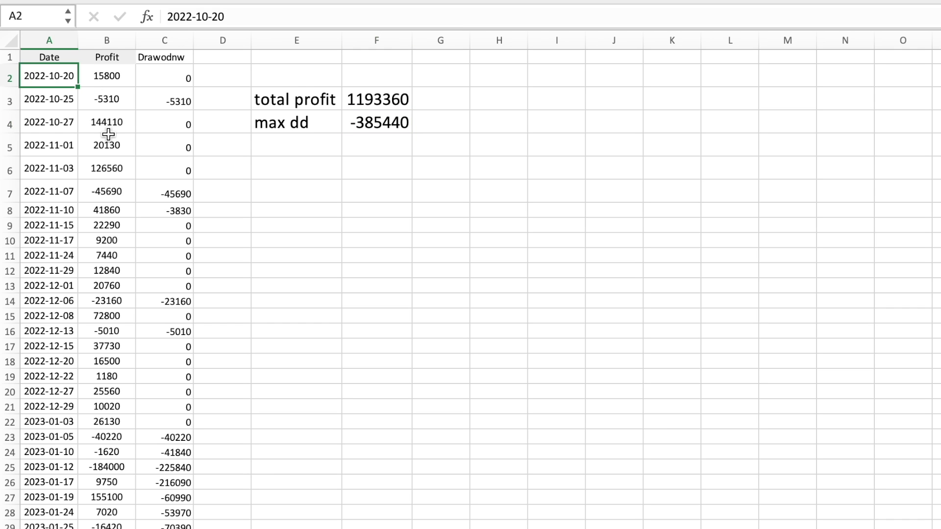
{"action": "key", "text": "ctrl+Down"}
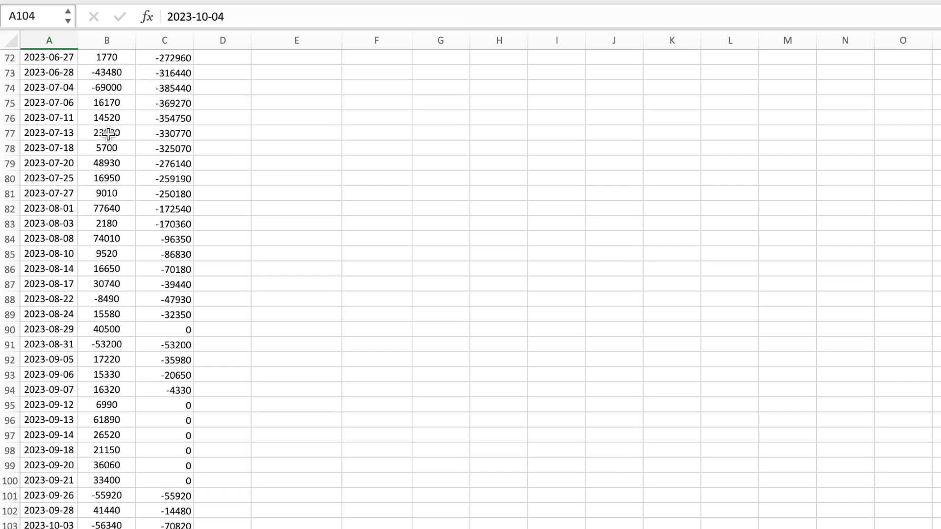
{"action": "key", "text": "ctrl+Up"}
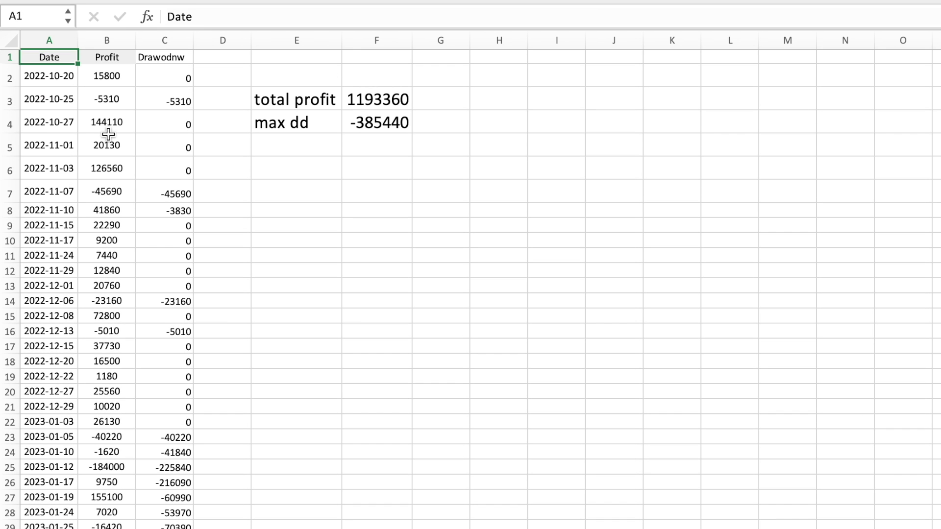
{"action": "left_click", "coordinate": [376, 99]}
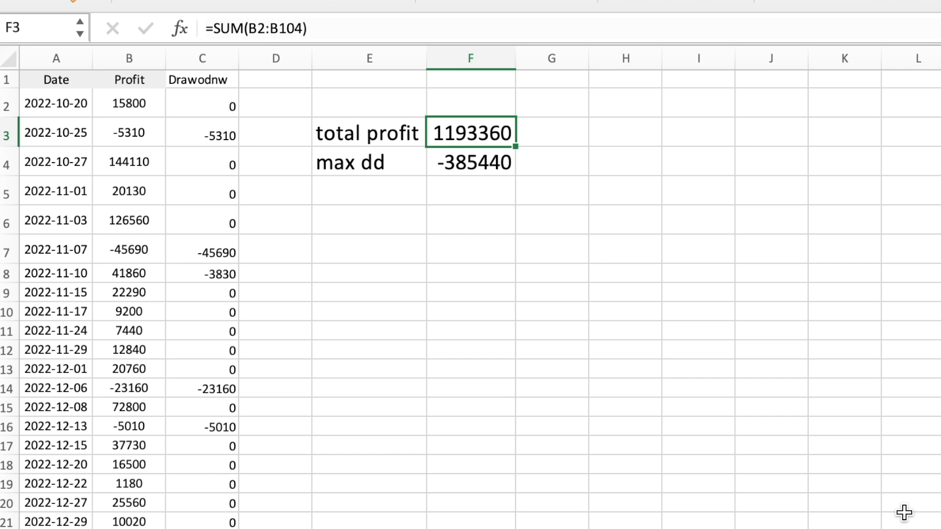
{"action": "left_click", "coordinate": [488, 169]}
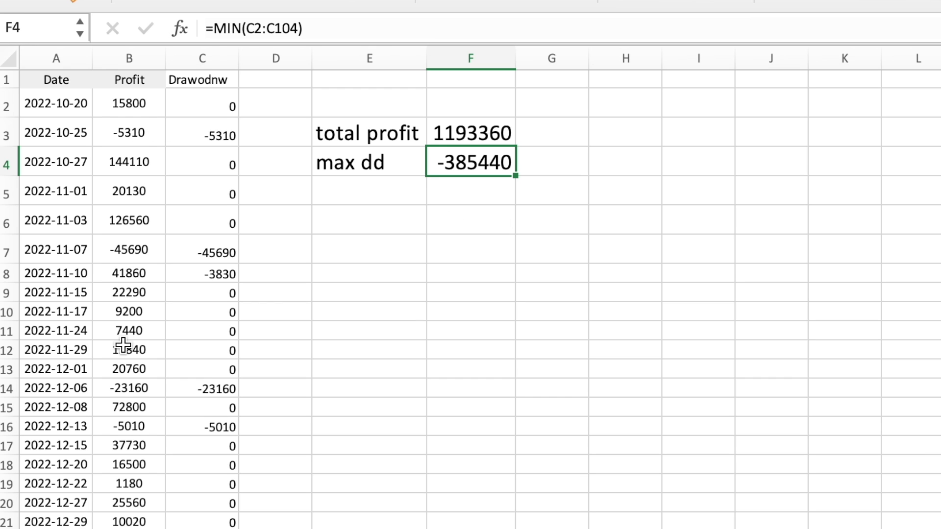
{"action": "scroll", "coordinate": [123, 345], "scroll_direction": "down", "scroll_amount": 6}
{"action": "scroll", "coordinate": [130, 353], "scroll_direction": "up", "scroll_amount": 6}
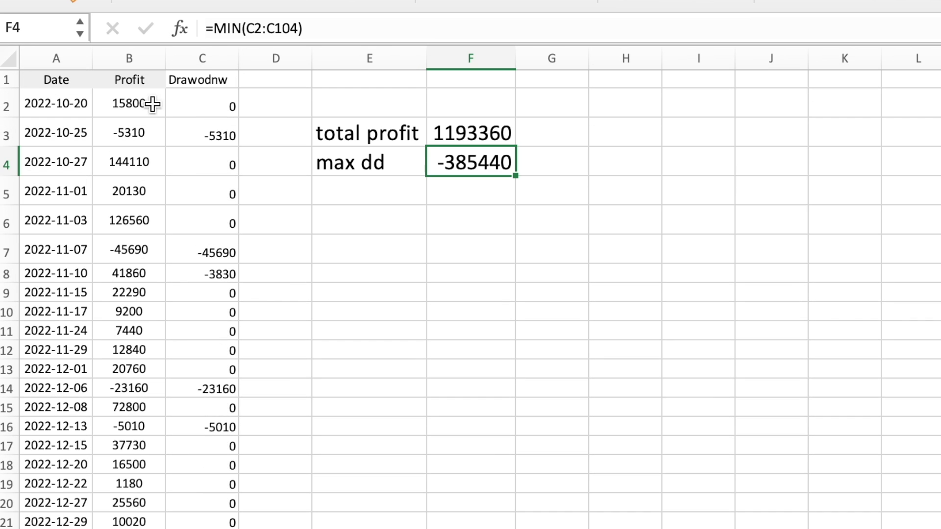
{"action": "left_click", "coordinate": [142, 95]}
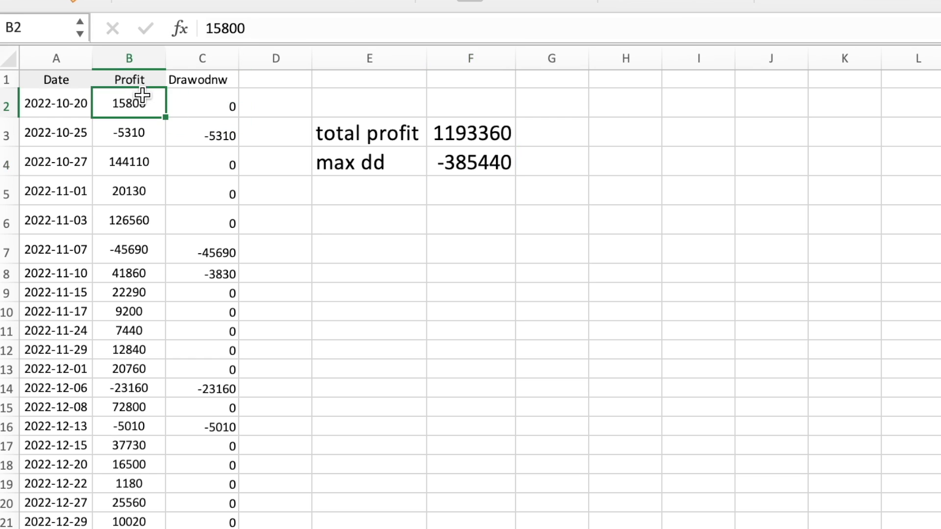
{"action": "scroll", "coordinate": [138, 410], "scroll_direction": "down", "scroll_amount": 3}
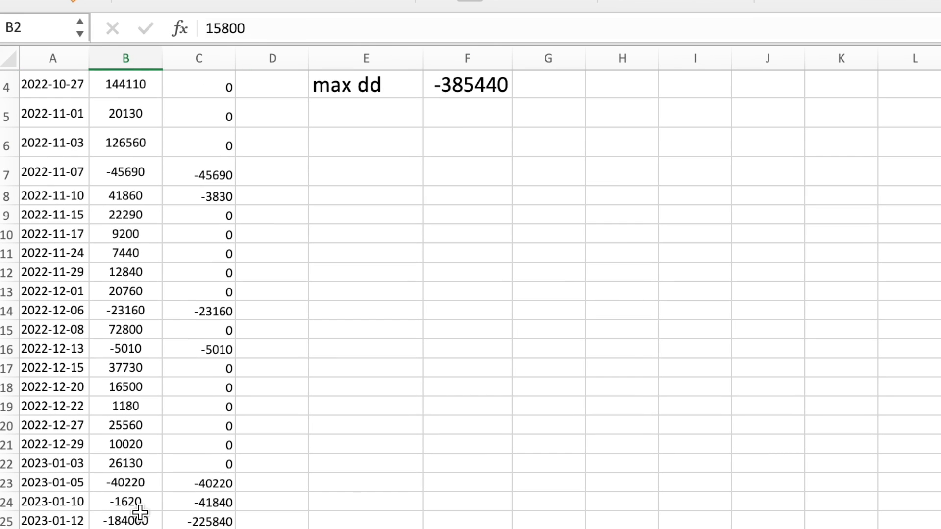
{"action": "left_click", "coordinate": [141, 517]}
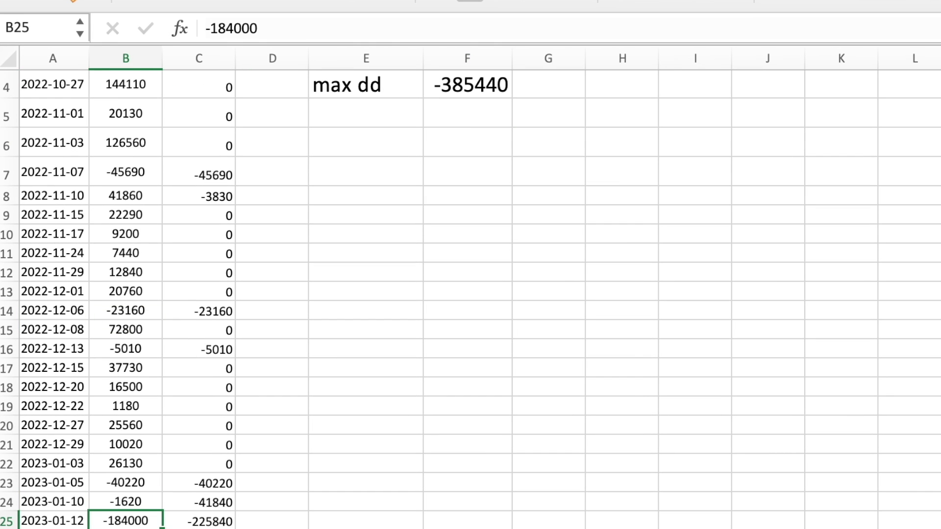
{"action": "scroll", "coordinate": [471, 289], "scroll_direction": "up", "scroll_amount": 1}
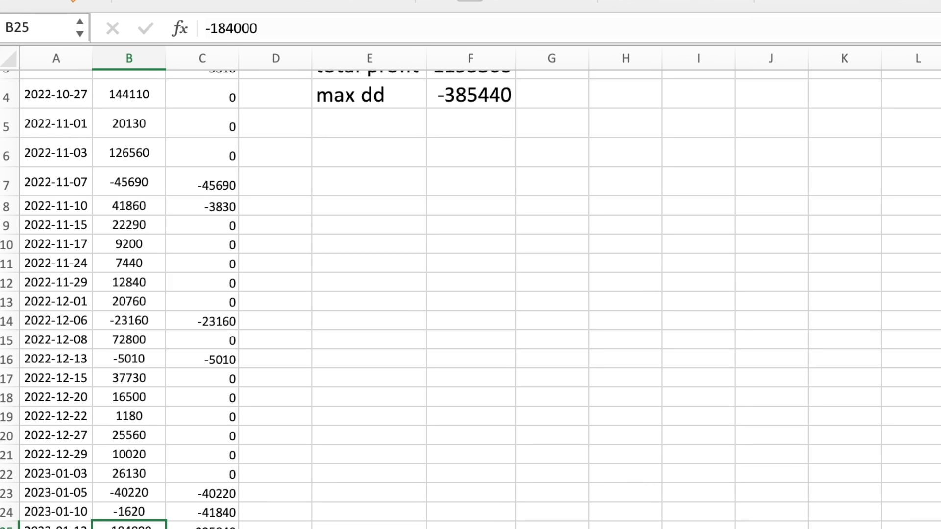
{"action": "scroll", "coordinate": [471, 289], "scroll_direction": "up", "scroll_amount": 2}
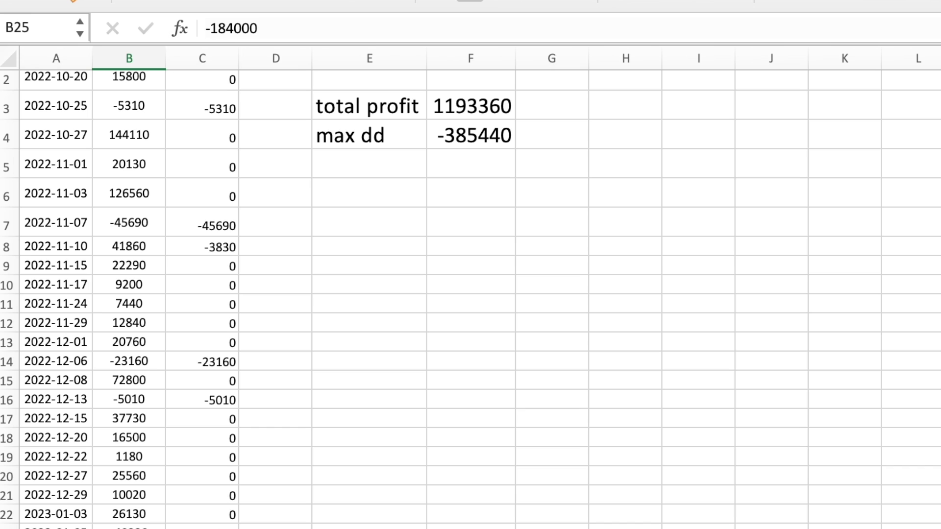
{"action": "scroll", "coordinate": [130, 273], "scroll_direction": "up", "scroll_amount": 2}
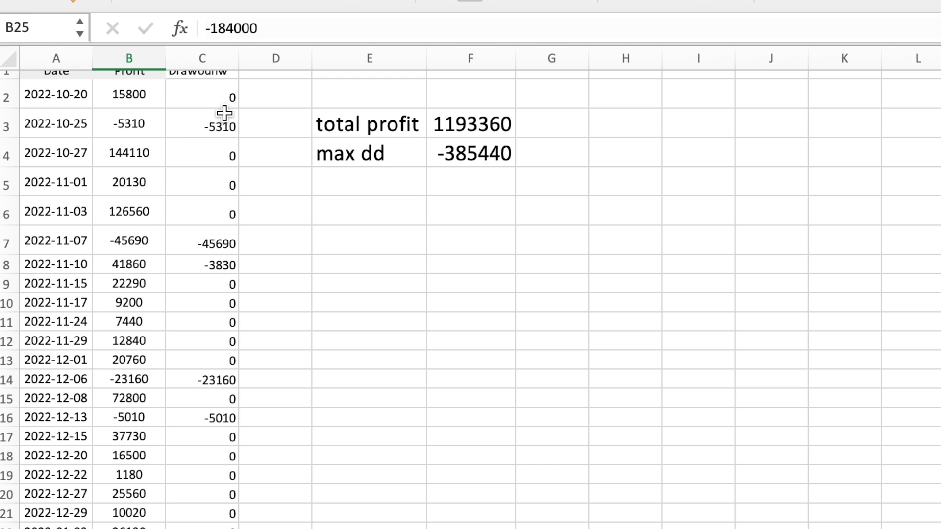
{"action": "scroll", "coordinate": [224, 113], "scroll_direction": "up", "scroll_amount": 1}
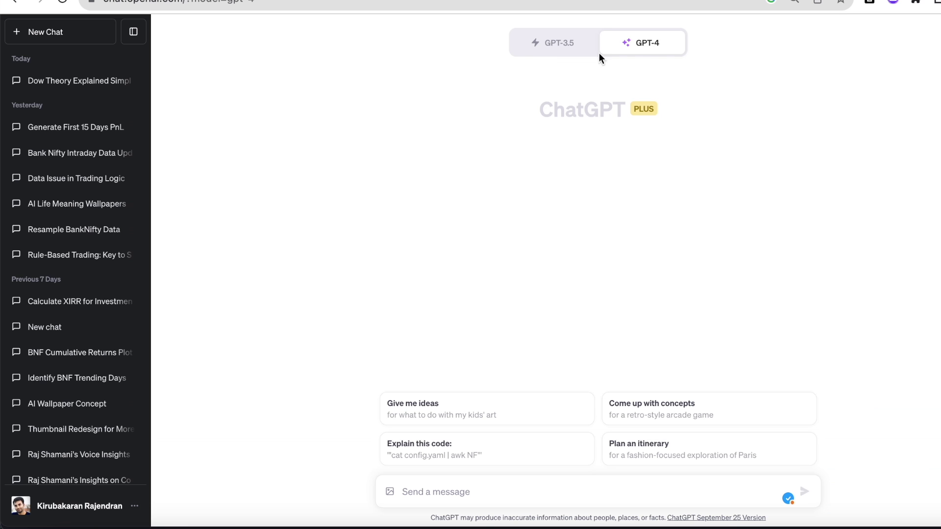
Step: Switch GPT-4 to Advanced Data Analysis, attach monet.xlsx, and paste the Monte Carlo drawdown prompt
{"action": "mouse_move", "coordinate": [664, 42]}
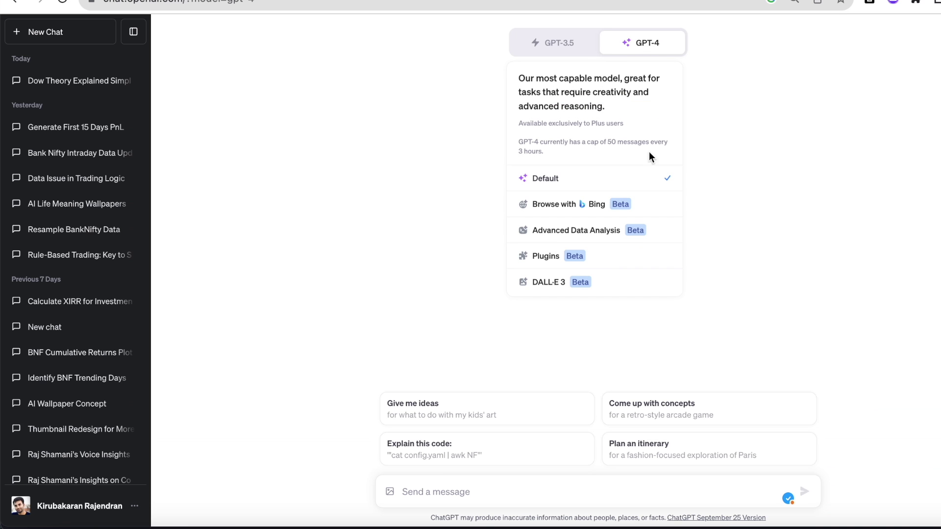
{"action": "left_click", "coordinate": [652, 233]}
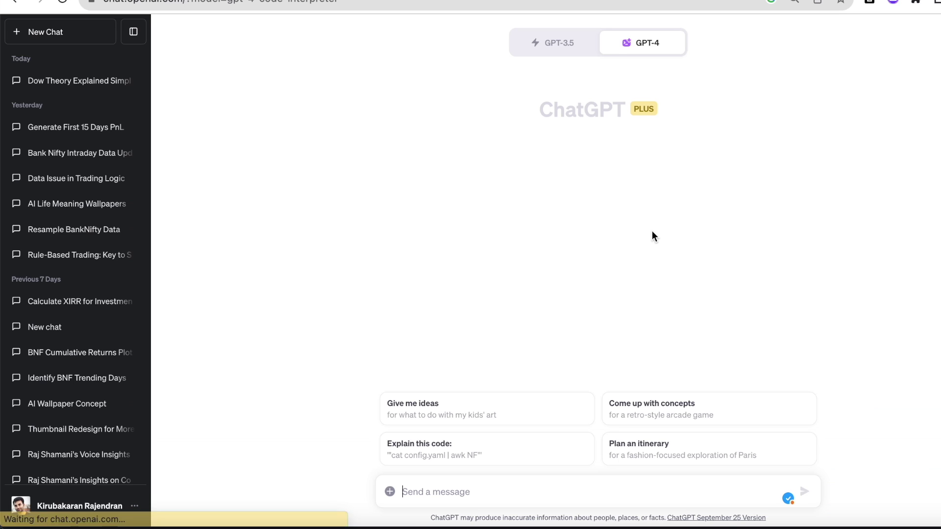
{"action": "left_click", "coordinate": [390, 492]}
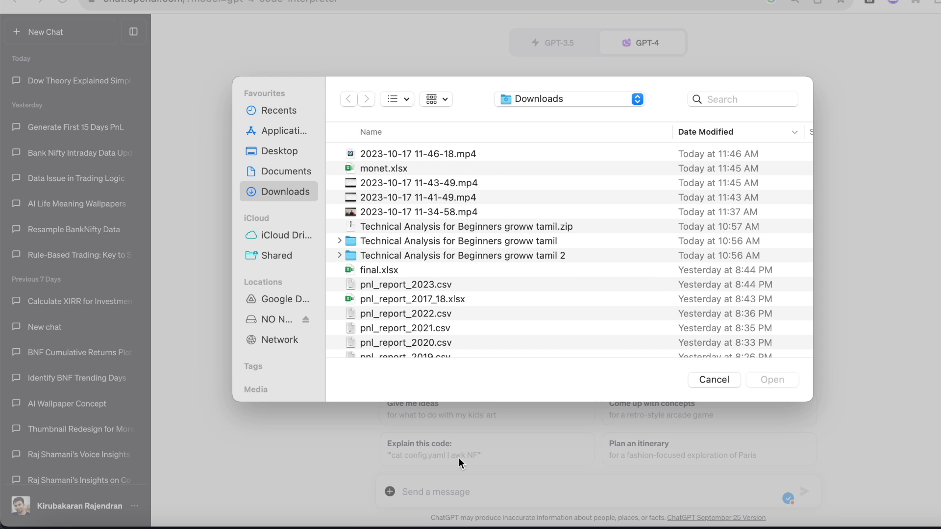
{"action": "double_click", "coordinate": [392, 169]}
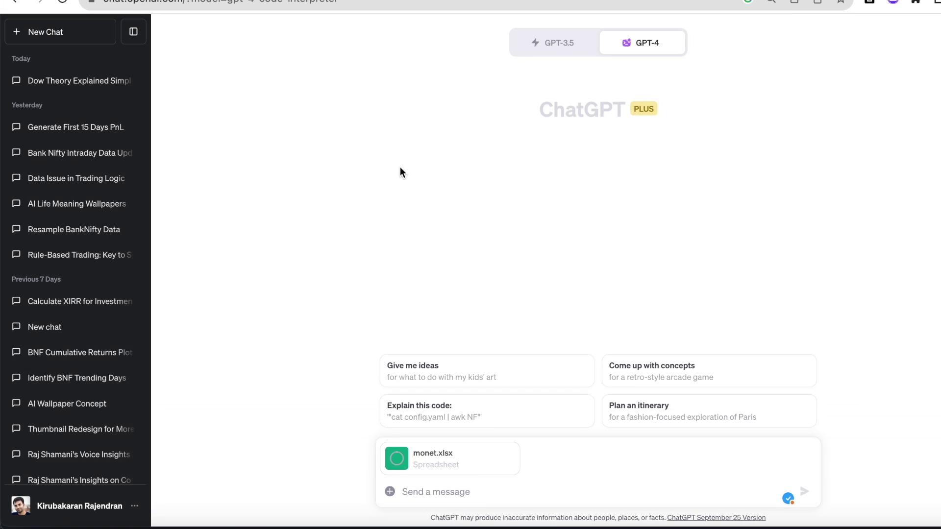
{"action": "type", "text": "Using the Monet.xlsx file attached above, please plot max drawdown after performing a Monte Carlo simulation by reshuffle the \"Profit\" column"}
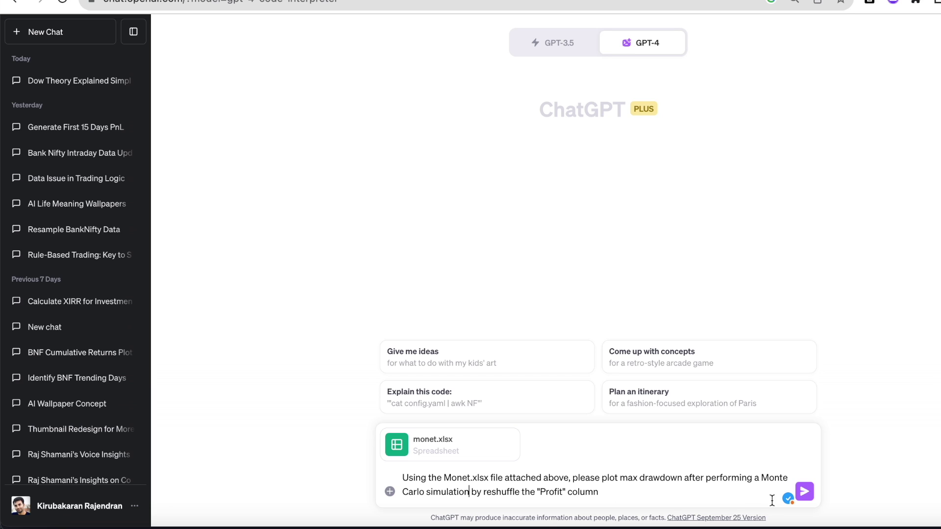
Step: Submit the Monte Carlo max-drawdown prompt with monet.xlsx attached
{"action": "left_click", "coordinate": [805, 492]}
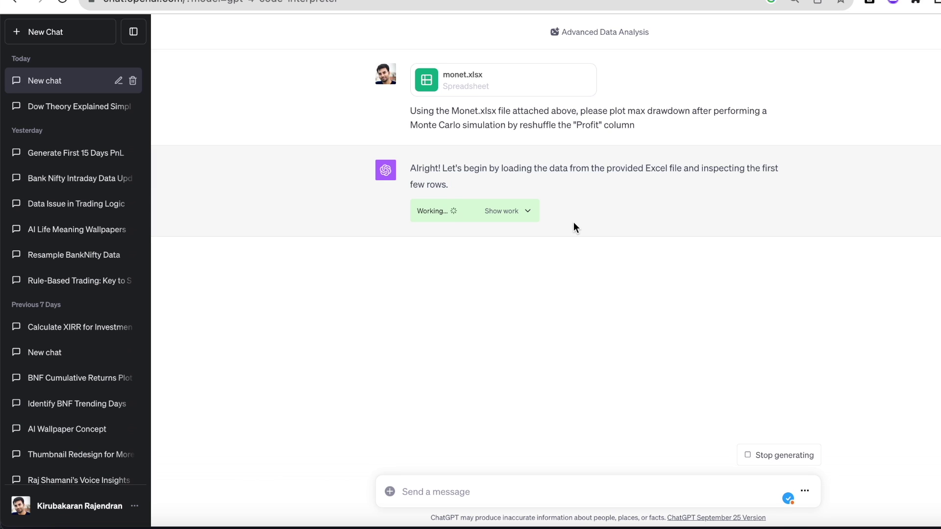
Step: Expand the reply's code, noting the 10,000-simulation count and the max_drawdown calculation
{"action": "left_click", "coordinate": [528, 211]}
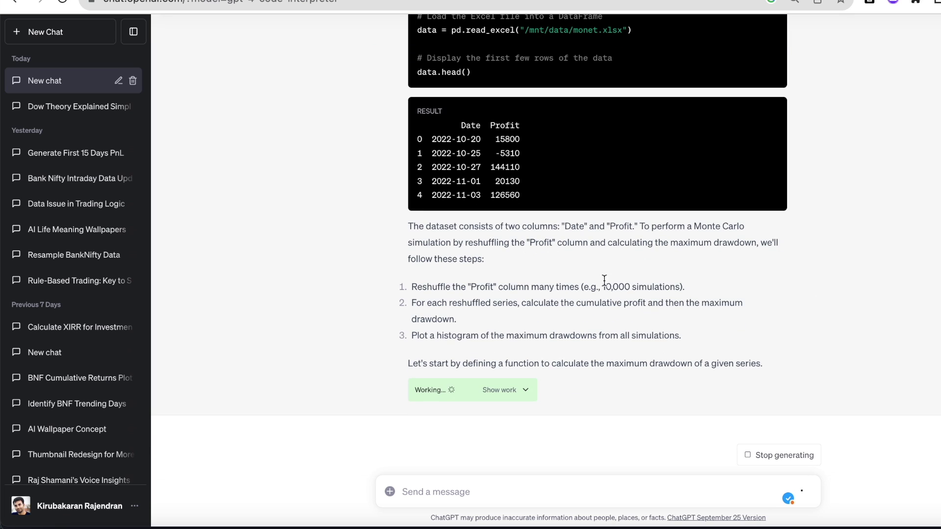
{"action": "left_click_drag", "start_coordinate": [600, 284], "coordinate": [689, 286]}
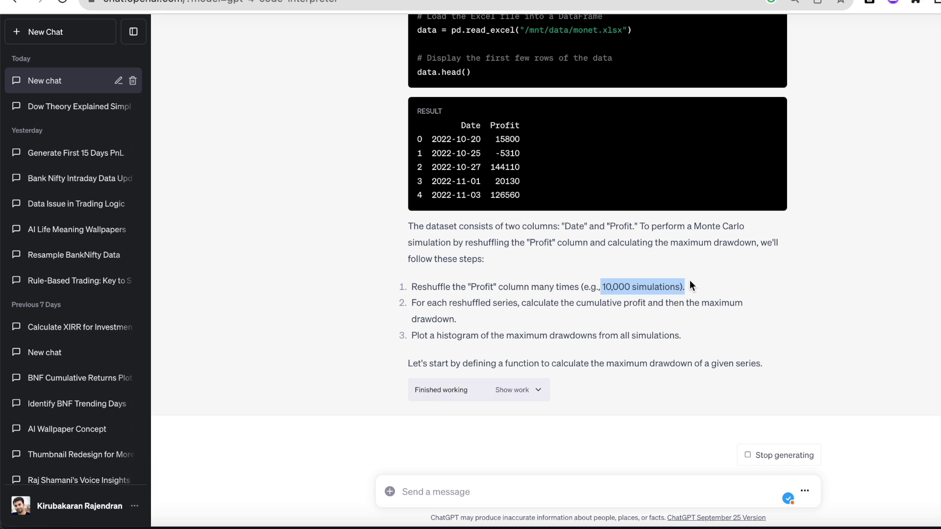
{"action": "left_click", "coordinate": [538, 366]}
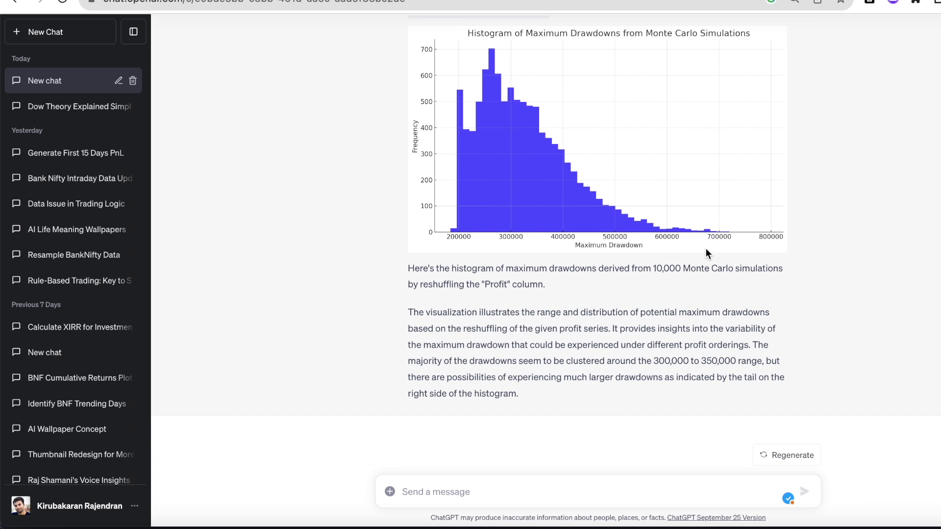
Step: Review the drawdown statistics and histogram, highlighting the worst maximum drawdown of 792,890
{"action": "scroll", "coordinate": [706, 248], "scroll_direction": "up", "scroll_amount": 5}
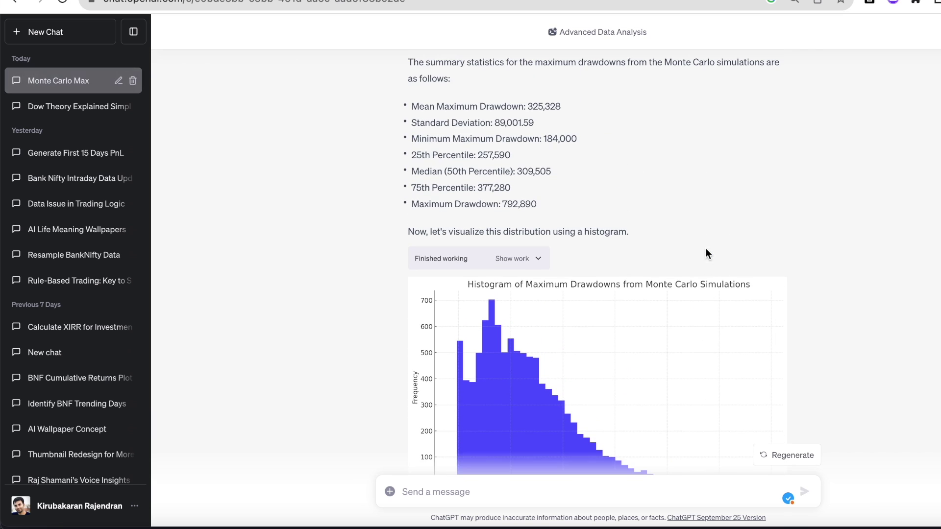
{"action": "double_click", "coordinate": [524, 205]}
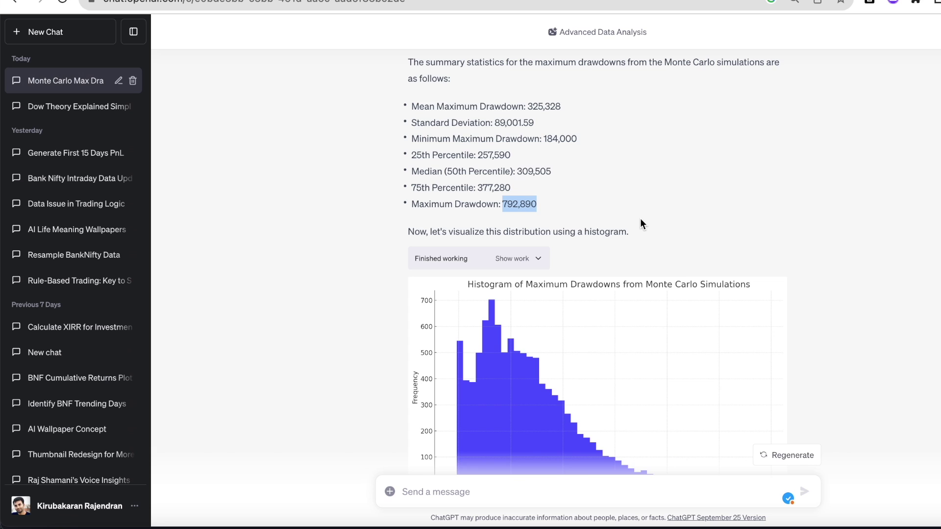
{"action": "scroll", "coordinate": [640, 221], "scroll_direction": "down", "scroll_amount": 2}
{"action": "scroll", "coordinate": [641, 224], "scroll_direction": "down", "scroll_amount": 1}
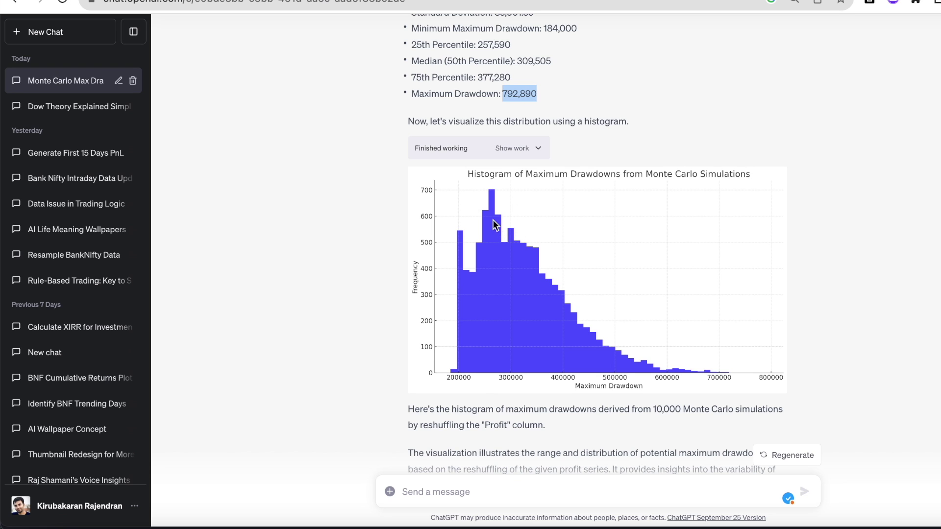
{"action": "scroll", "coordinate": [591, 364], "scroll_direction": "down", "scroll_amount": 2}
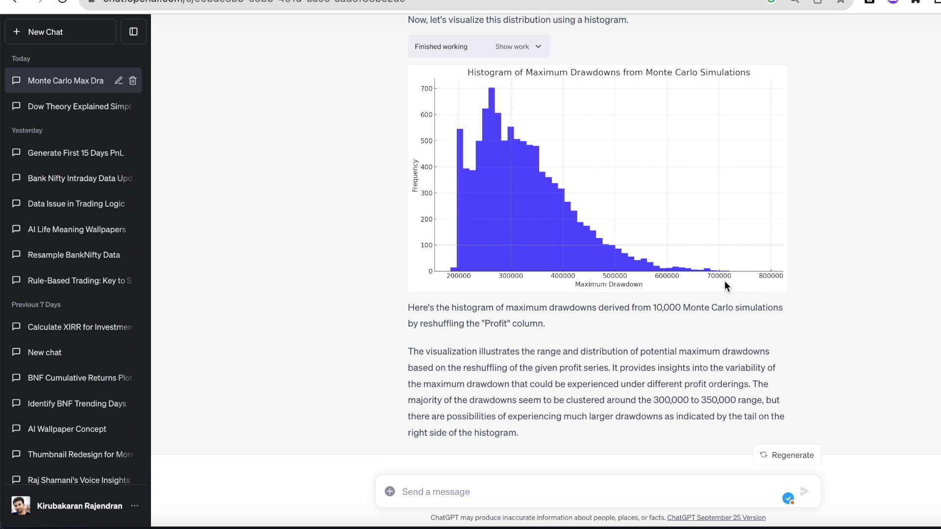
{"action": "scroll", "coordinate": [727, 287], "scroll_direction": "up", "scroll_amount": 15}
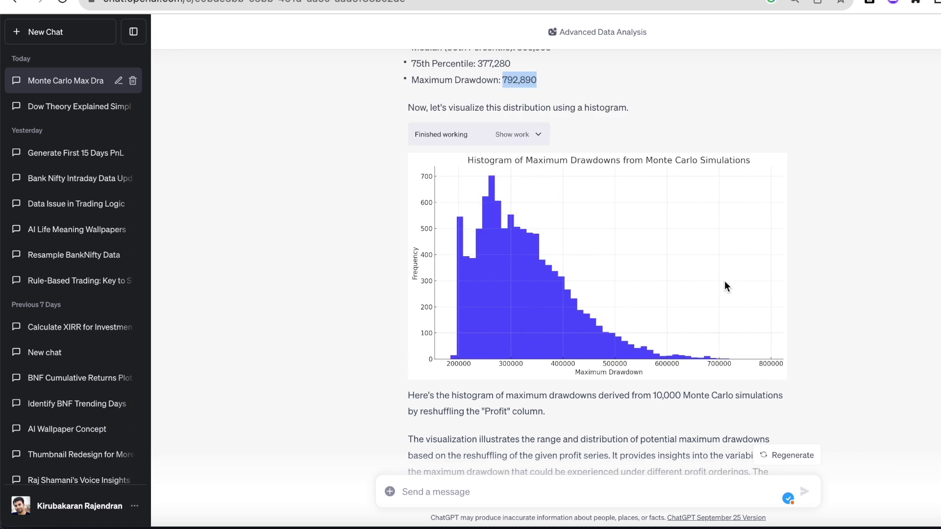
{"action": "scroll", "coordinate": [727, 286], "scroll_direction": "up", "scroll_amount": 14}
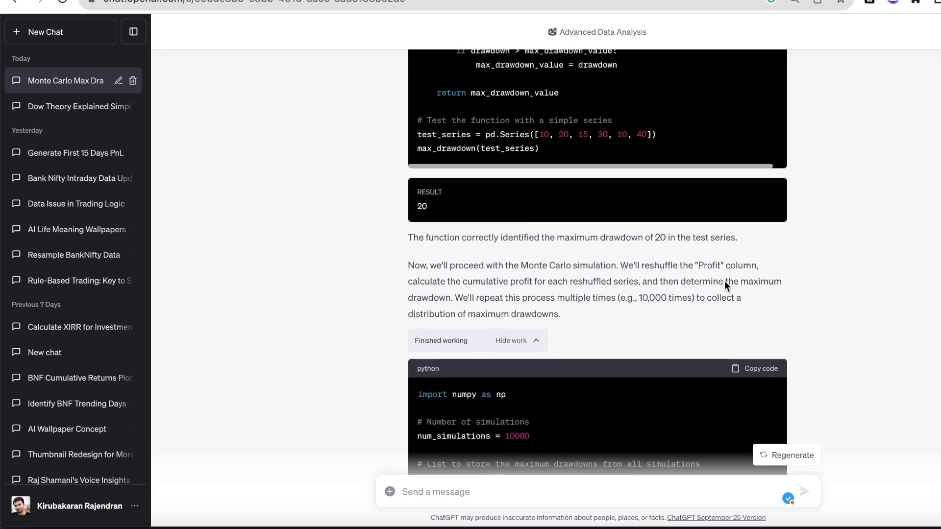
{"action": "scroll", "coordinate": [724, 286], "scroll_direction": "up", "scroll_amount": 7}
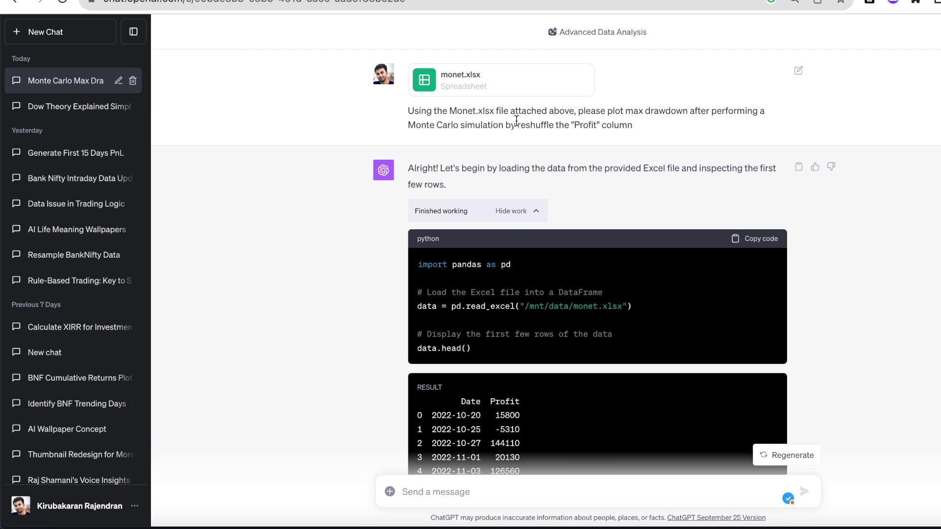
{"action": "scroll", "coordinate": [597, 124], "scroll_direction": "down", "scroll_amount": 8}
{"action": "scroll", "coordinate": [597, 124], "scroll_direction": "down", "scroll_amount": 15}
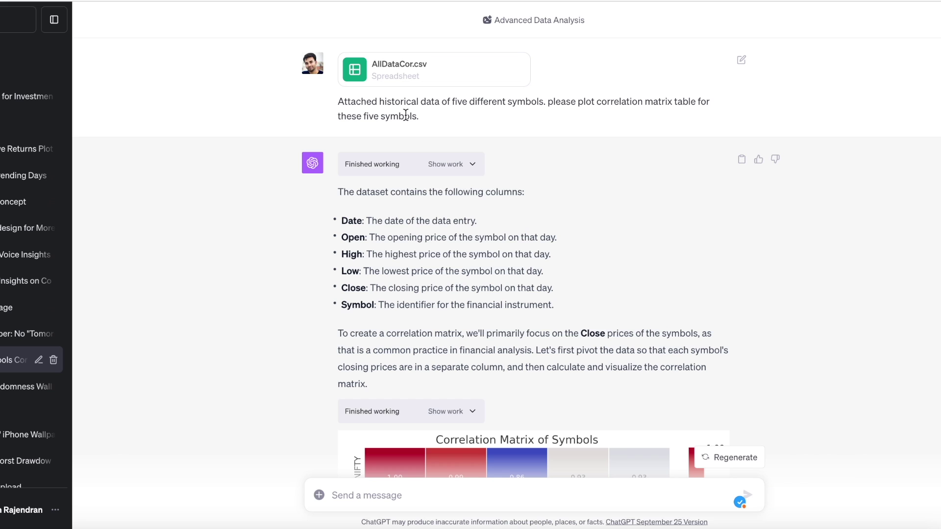
{"action": "scroll", "coordinate": [406, 115], "scroll_direction": "down", "scroll_amount": 4}
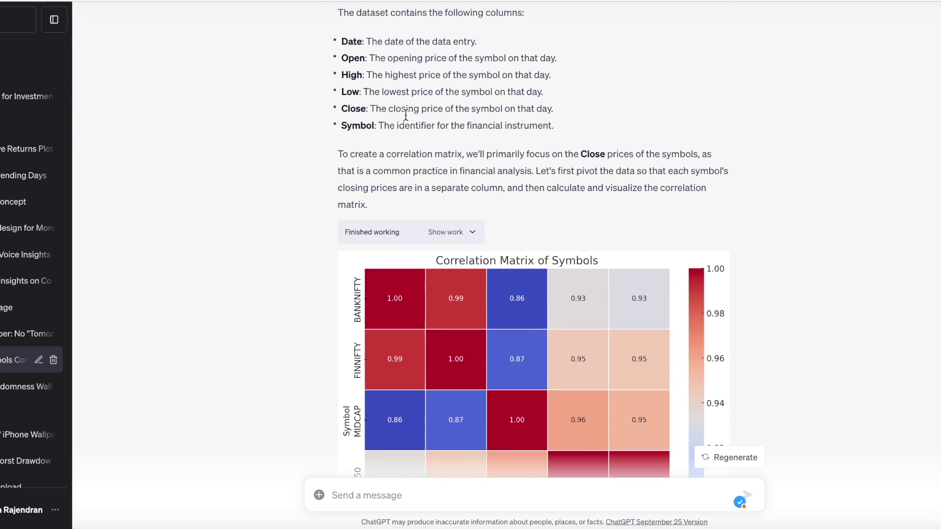
{"action": "scroll", "coordinate": [405, 115], "scroll_direction": "up", "scroll_amount": 3}
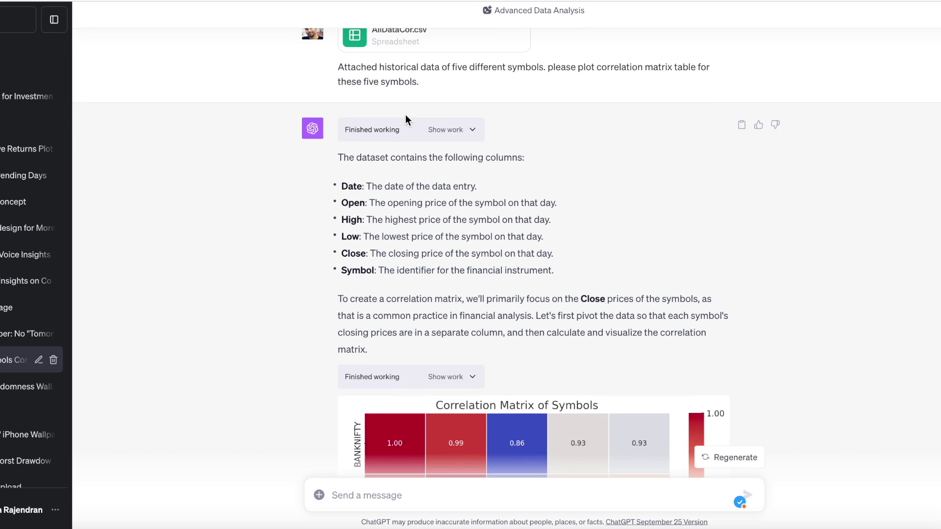
{"action": "scroll", "coordinate": [584, 294], "scroll_direction": "down", "scroll_amount": 1}
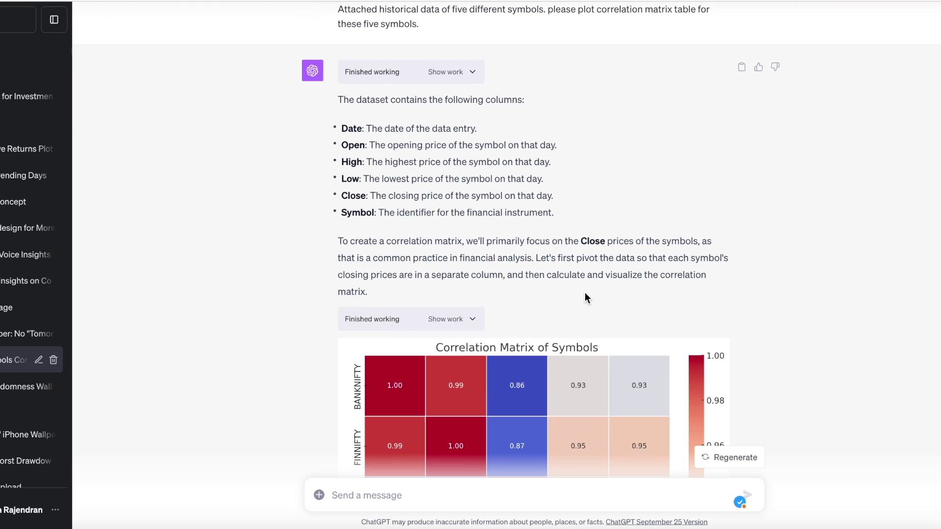
{"action": "scroll", "coordinate": [584, 294], "scroll_direction": "down", "scroll_amount": 1}
{"action": "scroll", "coordinate": [585, 294], "scroll_direction": "down", "scroll_amount": 1}
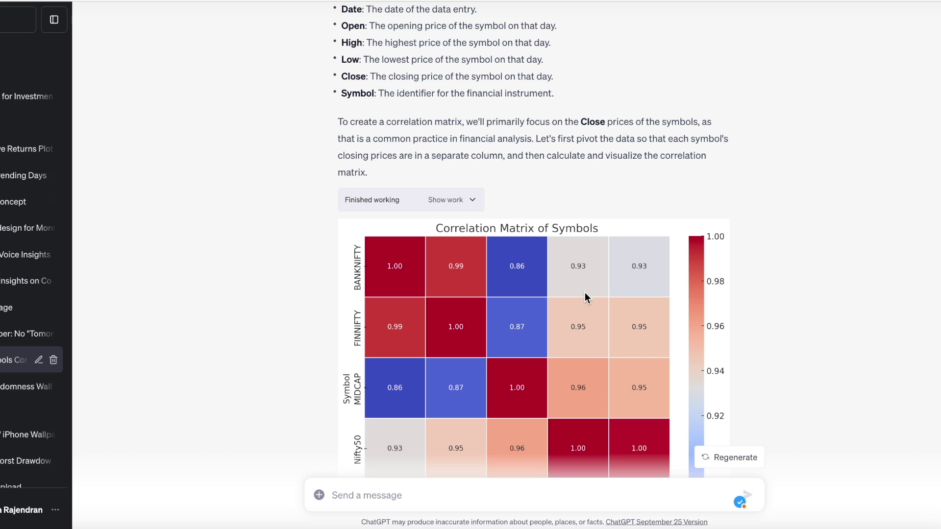
{"action": "scroll", "coordinate": [585, 292], "scroll_direction": "down", "scroll_amount": 3}
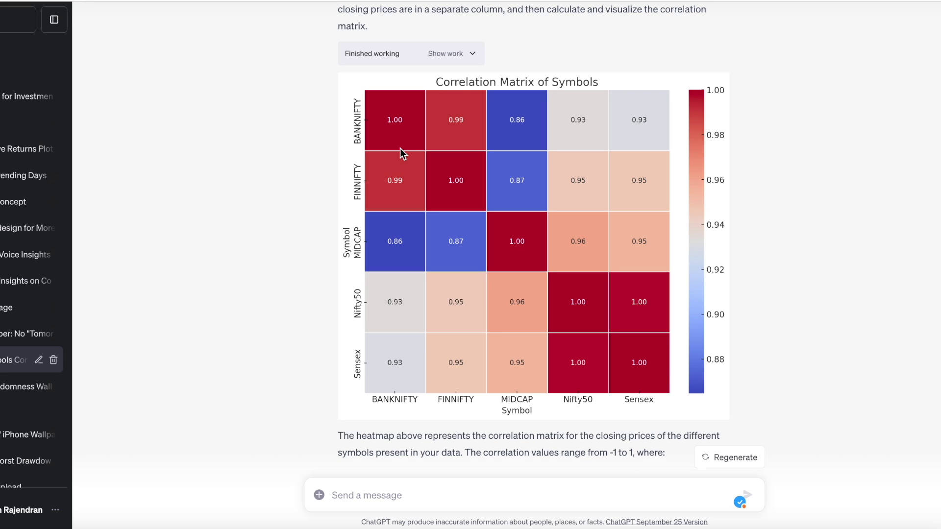
{"action": "scroll", "coordinate": [842, 262], "scroll_direction": "down", "scroll_amount": 10}
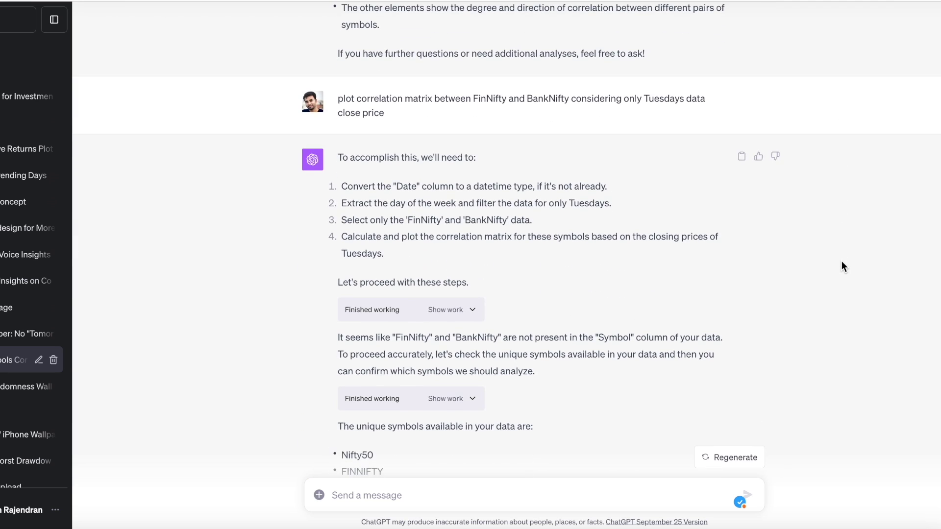
Step: Highlight the Tuesdays-only correlation request and scroll further down the chat
{"action": "scroll", "coordinate": [842, 261], "scroll_direction": "down", "scroll_amount": 1}
{"action": "left_click_drag", "start_coordinate": [384, 104], "coordinate": [344, 90]}
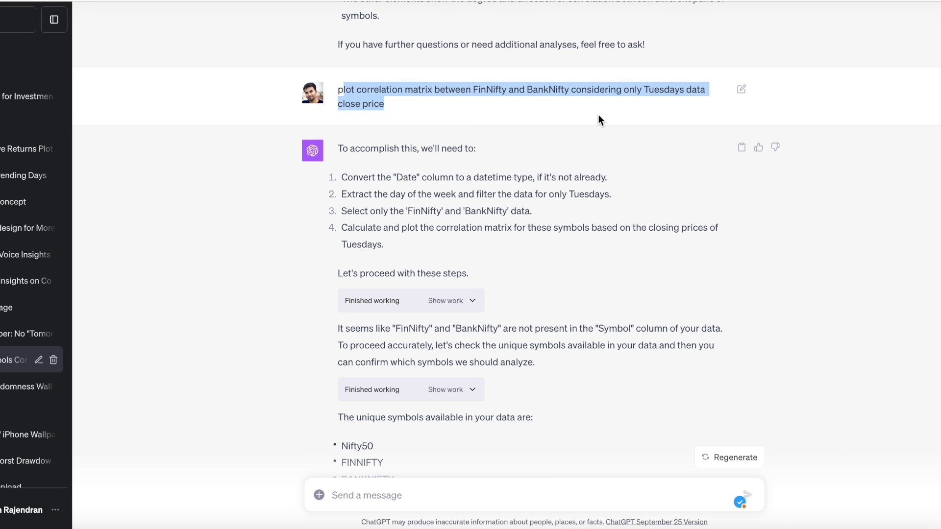
{"action": "scroll", "coordinate": [599, 115], "scroll_direction": "down", "scroll_amount": 10}
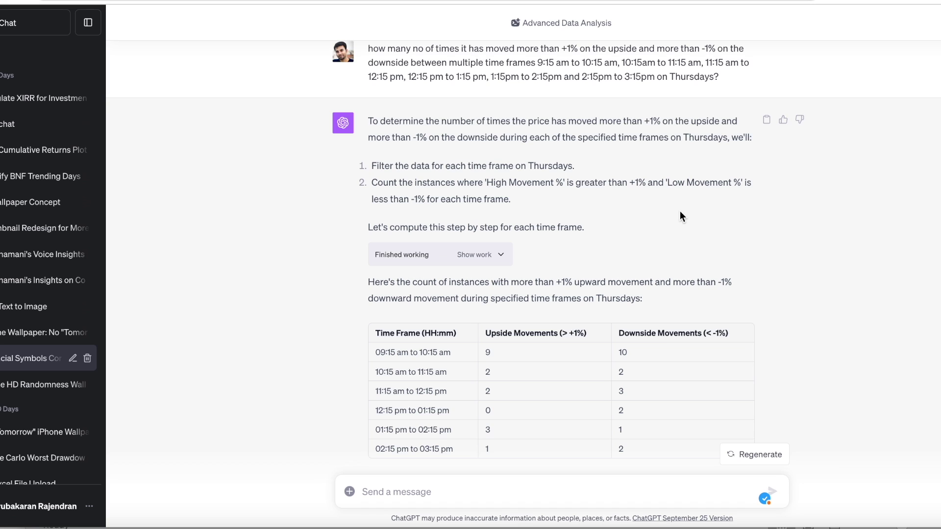
{"action": "scroll", "coordinate": [436, 387], "scroll_direction": "down", "scroll_amount": 1}
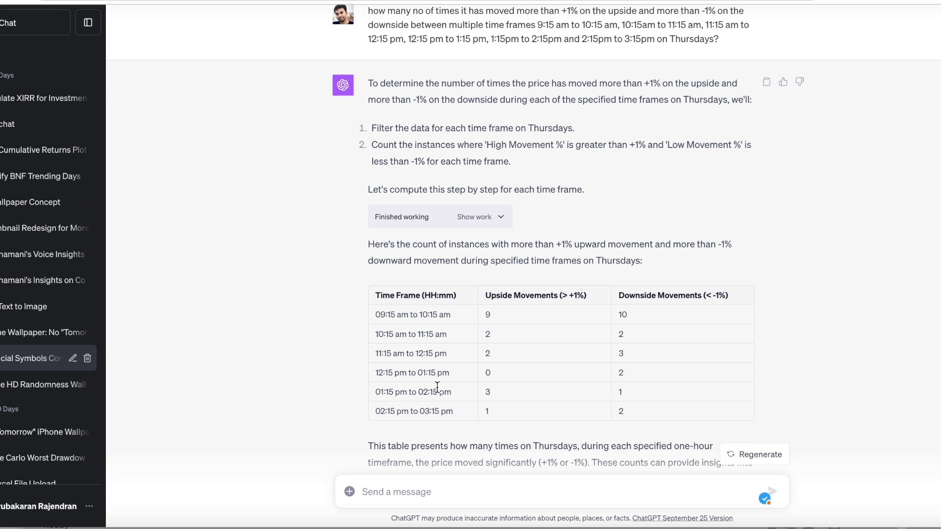
{"action": "scroll", "coordinate": [437, 388], "scroll_direction": "down", "scroll_amount": 2}
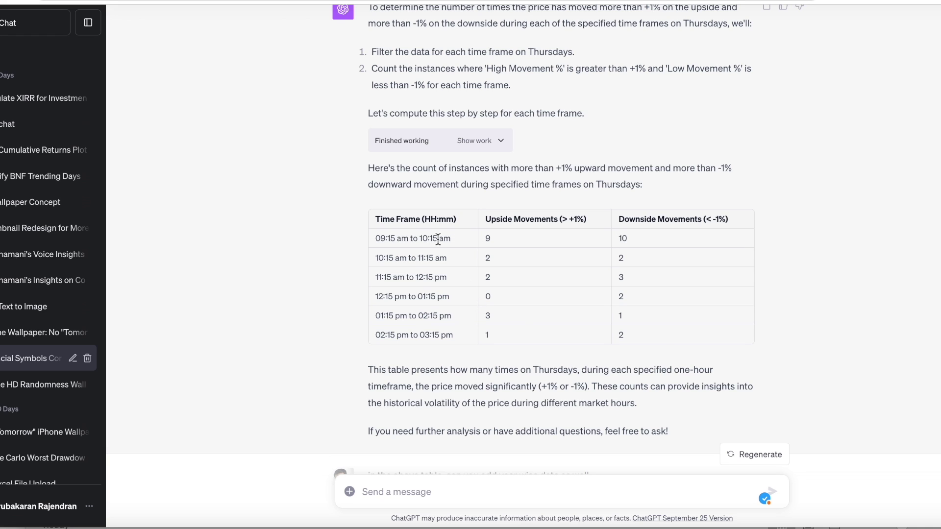
{"action": "left_click_drag", "start_coordinate": [657, 234], "coordinate": [493, 232]}
{"action": "left_click", "coordinate": [529, 241]}
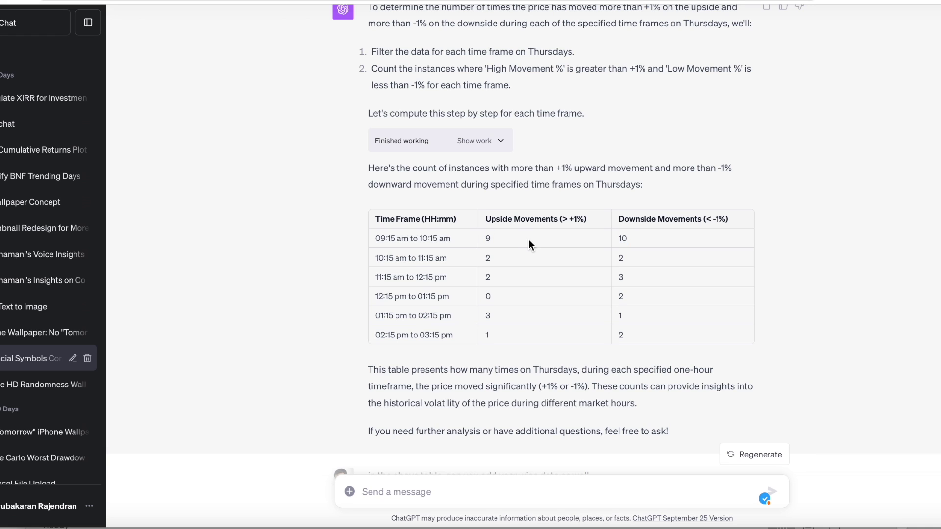